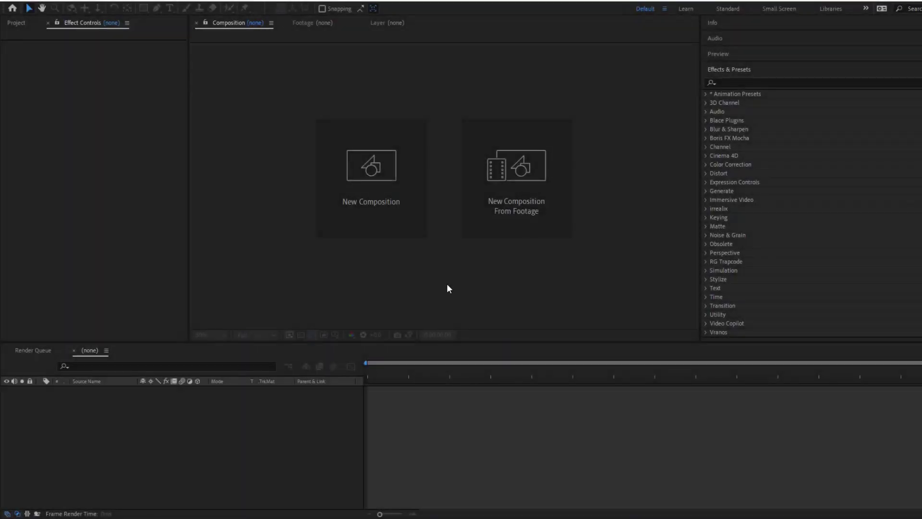
# Step: Create a new 1920×1080 composition, Comp 1, with a 10-second duration
pyautogui.click(383, 192)
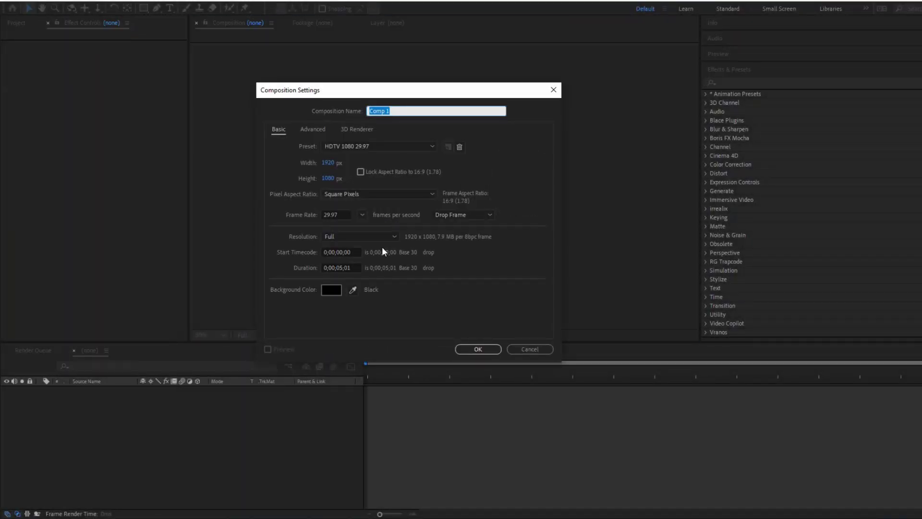
pyautogui.click(340, 267)
pyautogui.press('Return')
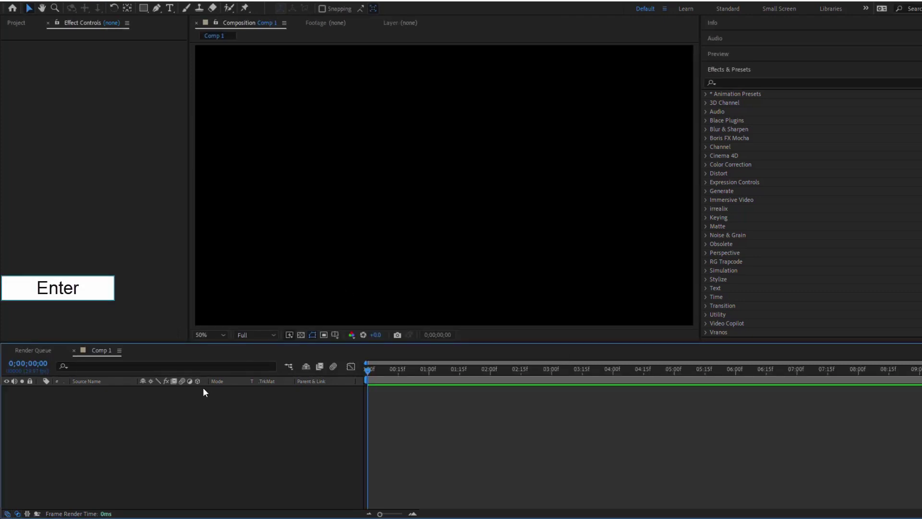
# Step: Add a white 1920×1080 solid layer named Fire to the composition
pyautogui.rightClick(194, 402)
pyautogui.moveTo(232, 278)
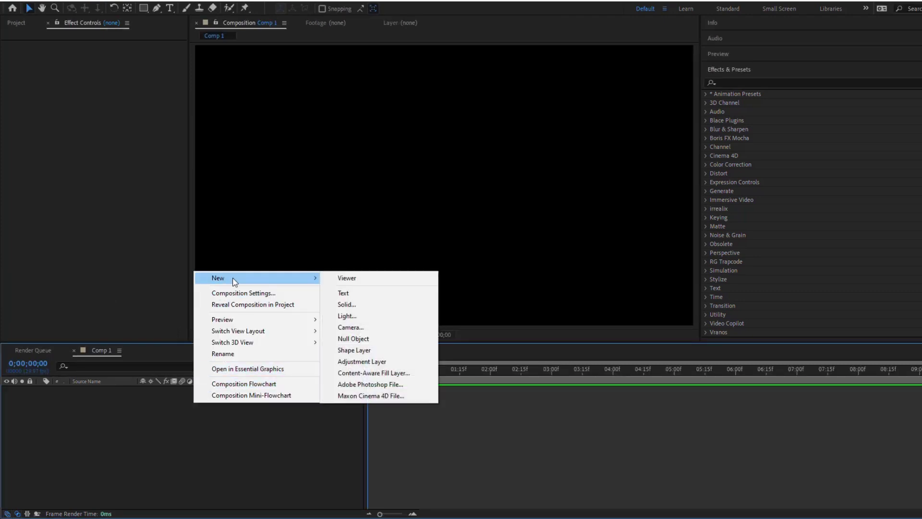
pyautogui.click(345, 304)
pyautogui.write('Fire')
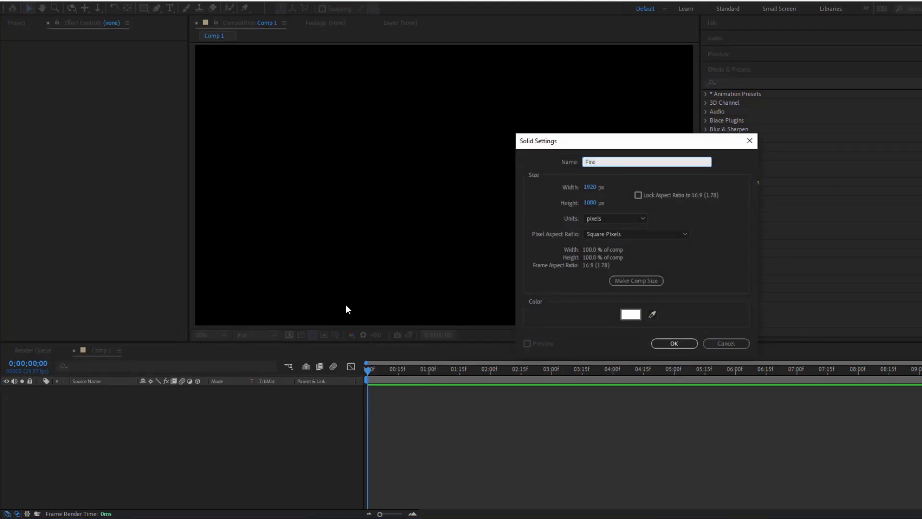
pyautogui.click(669, 344)
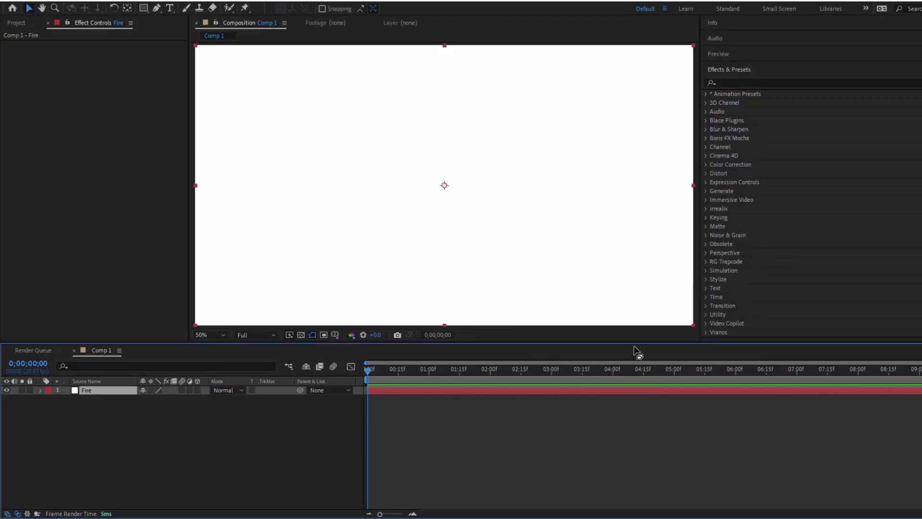
# Step: Apply CC Particle Systems II to the Fire layer and scrub forward to see the yellow burst
pyautogui.click(752, 79)
pyautogui.write('System')
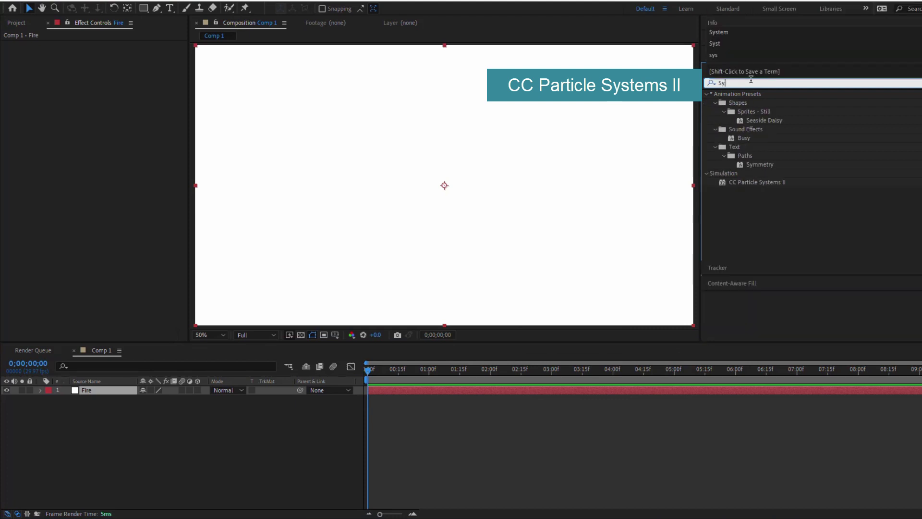
pyautogui.moveTo(754, 101); pyautogui.dragTo(135, 387)
pyautogui.moveTo(368, 374); pyautogui.dragTo(647, 385)
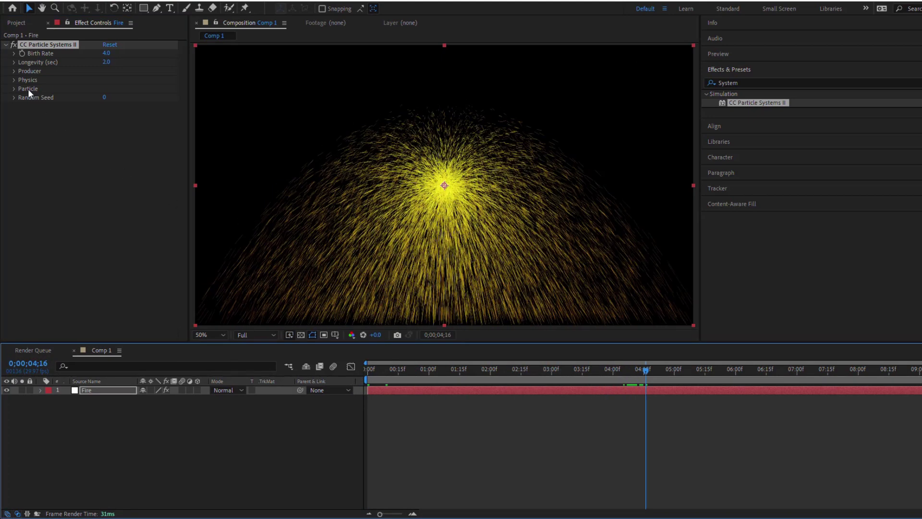
# Step: Lower the emitter to Producer Position Y 820 and set Physics to Fire animation with Velocity 0
pyautogui.click(14, 72)
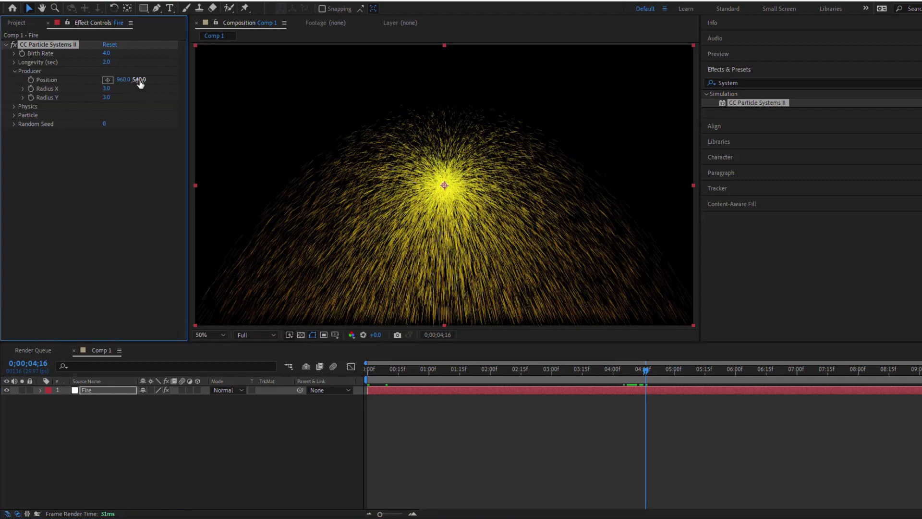
pyautogui.moveTo(138, 80); pyautogui.dragTo(270, 96)
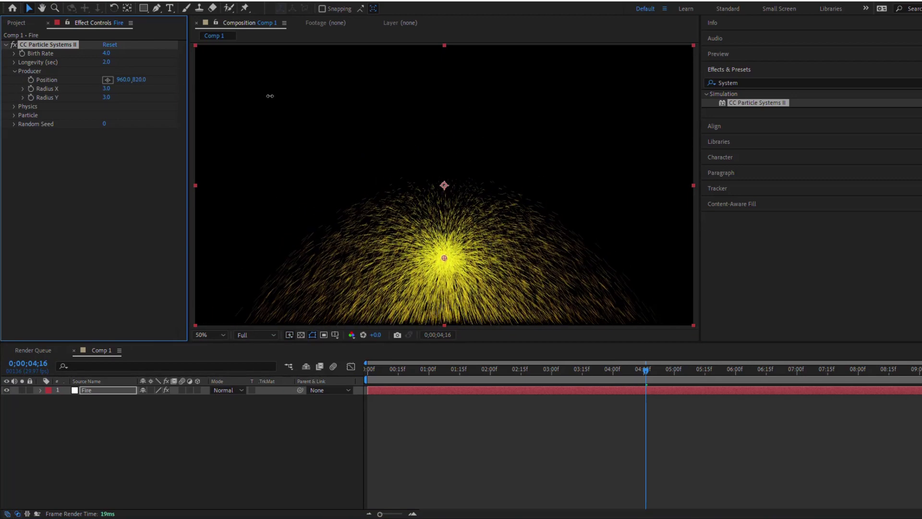
pyautogui.click(14, 106)
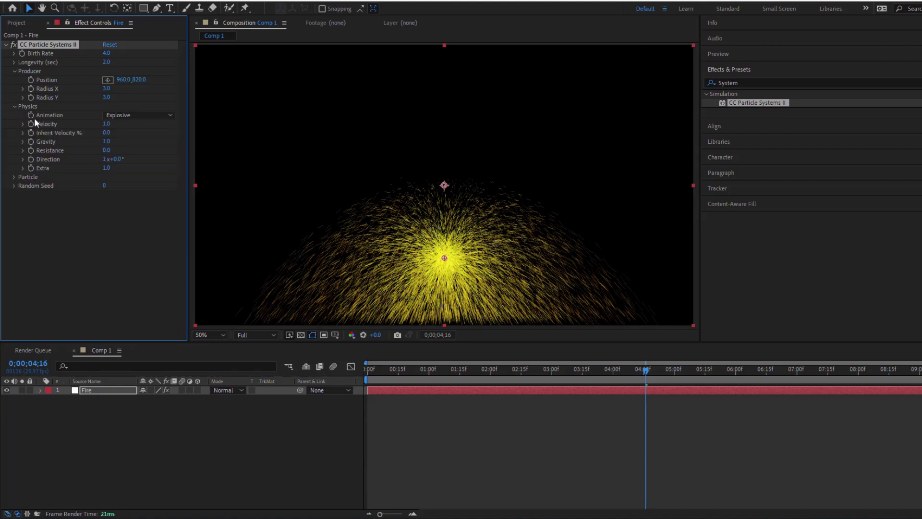
pyautogui.click(126, 116)
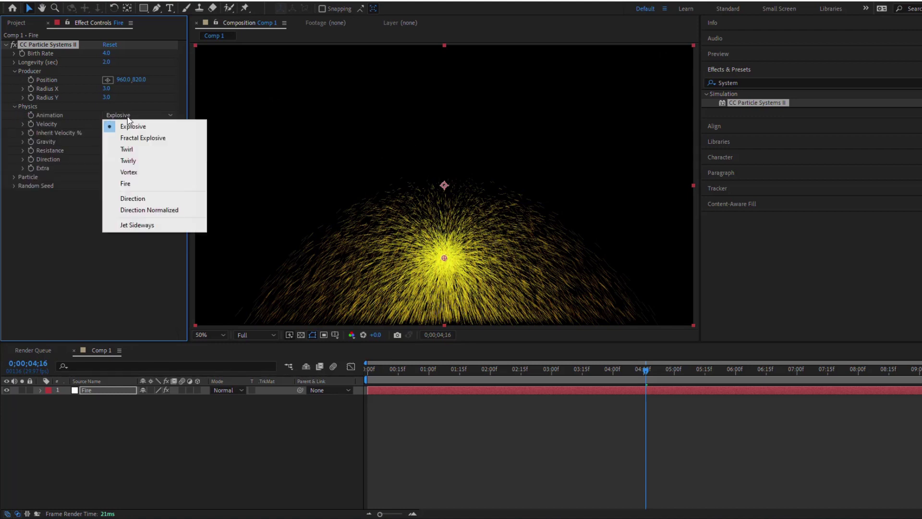
pyautogui.click(128, 183)
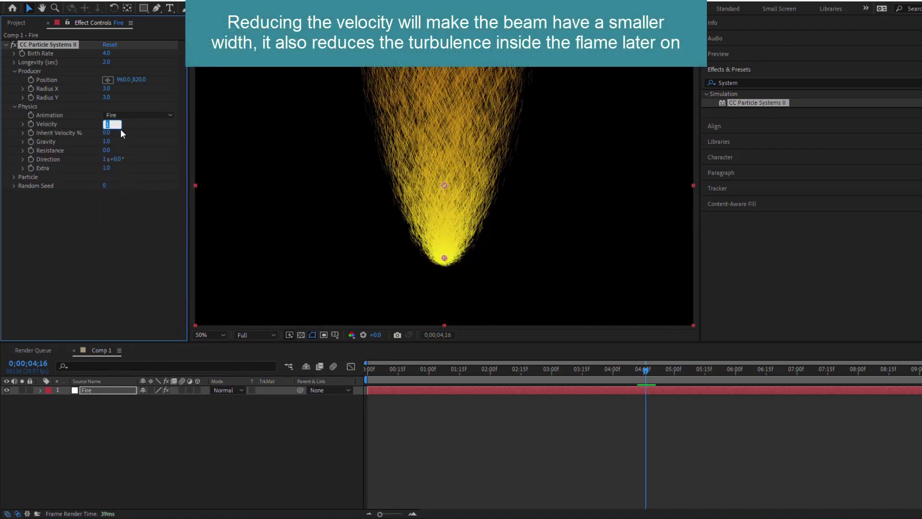
pyautogui.press('Return')
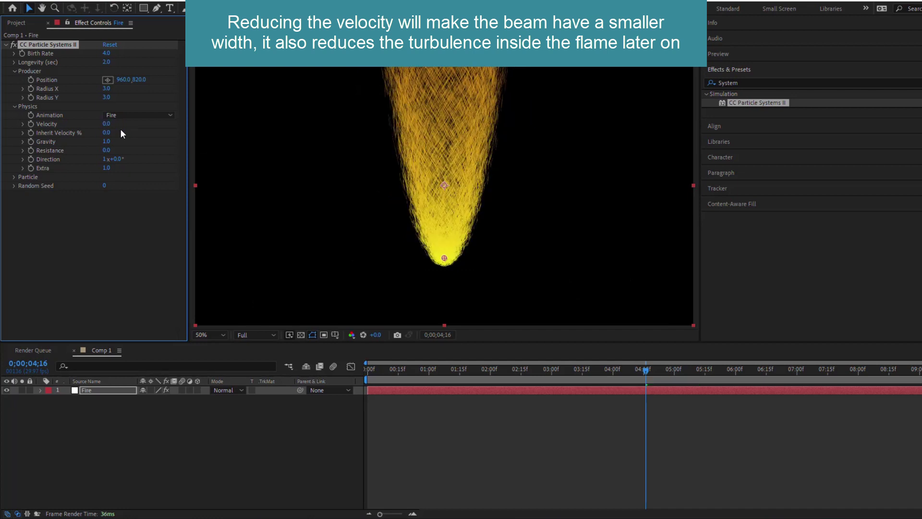
# Step: Set the particle Gravity to 0.1 and Extra to 0.1
pyautogui.click(107, 141)
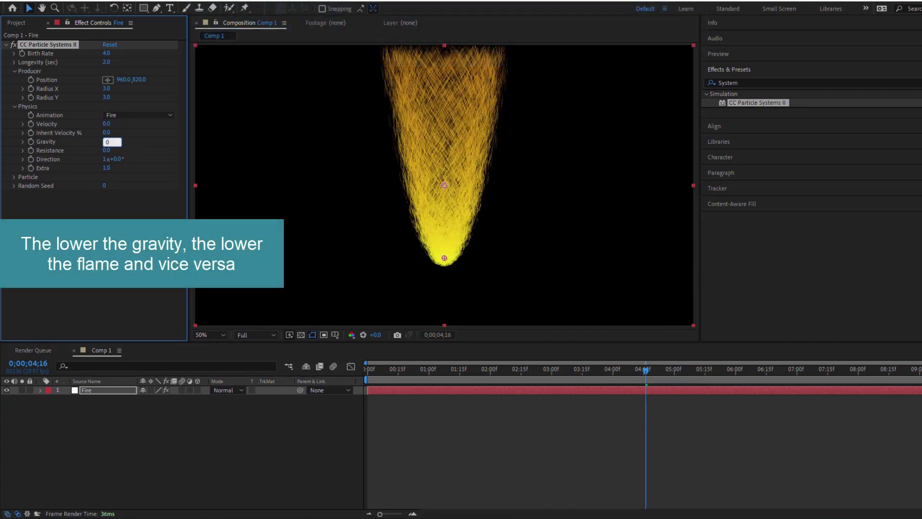
pyautogui.write('0.1')
pyautogui.press('Return')
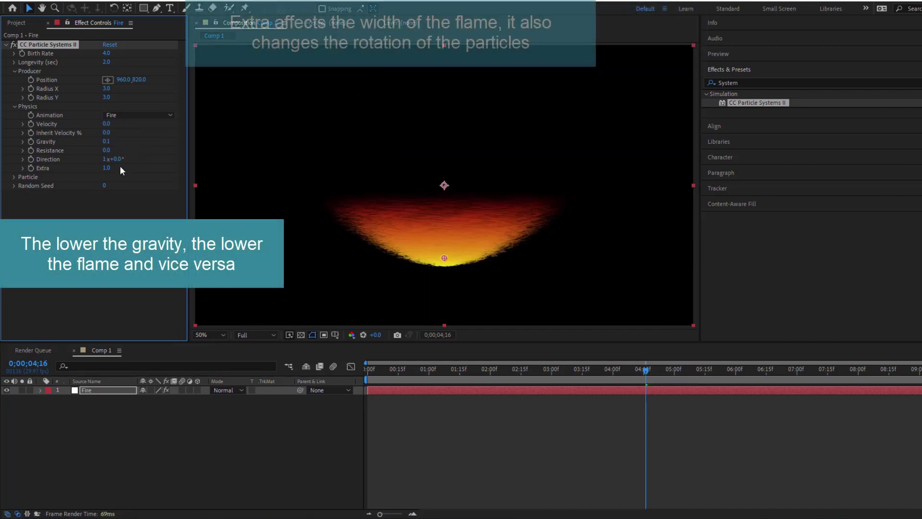
pyautogui.click(106, 167)
pyautogui.write('0.1')
pyautogui.press('Return')
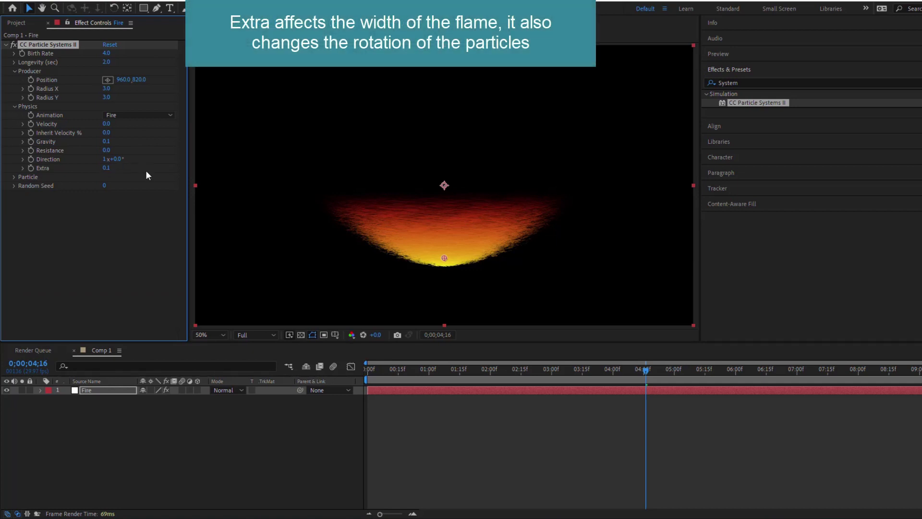
# Step: Set Longevity to 3.5 seconds, Birth Rate to 0.6 and Resistance to 2.8
pyautogui.click(108, 62)
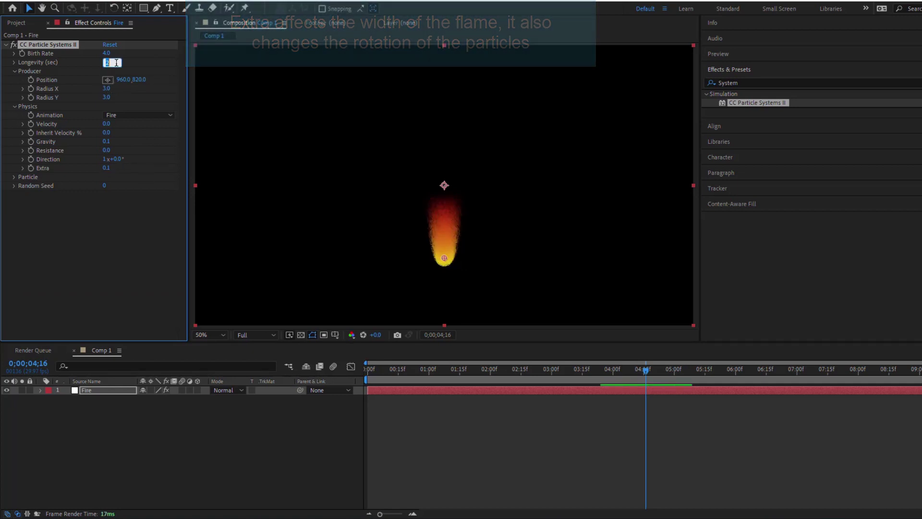
pyautogui.write('3.5')
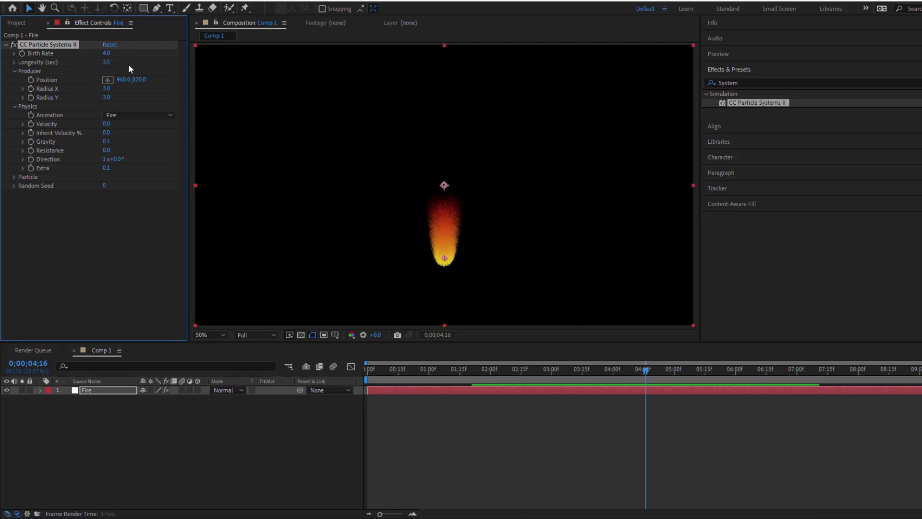
pyautogui.press('Return')
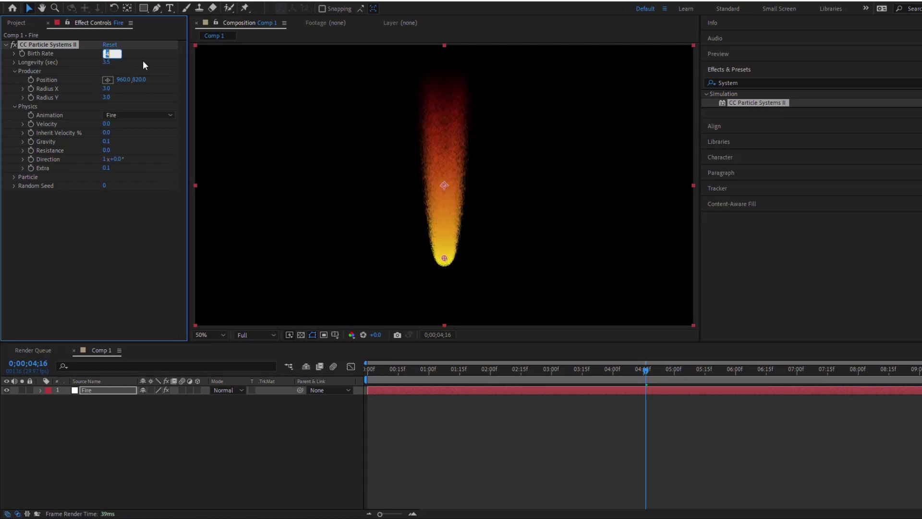
pyautogui.write('0.6')
pyautogui.press('Return')
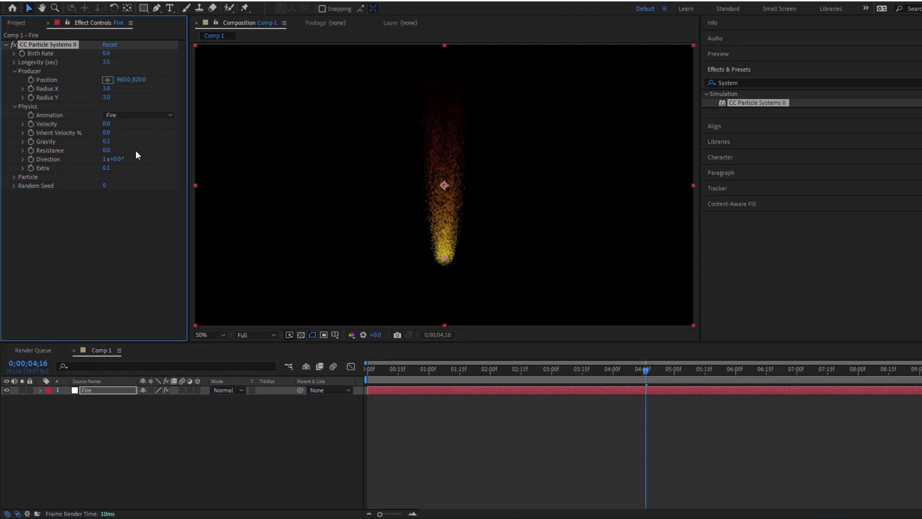
pyautogui.moveTo(114, 149); pyautogui.dragTo(124, 151)
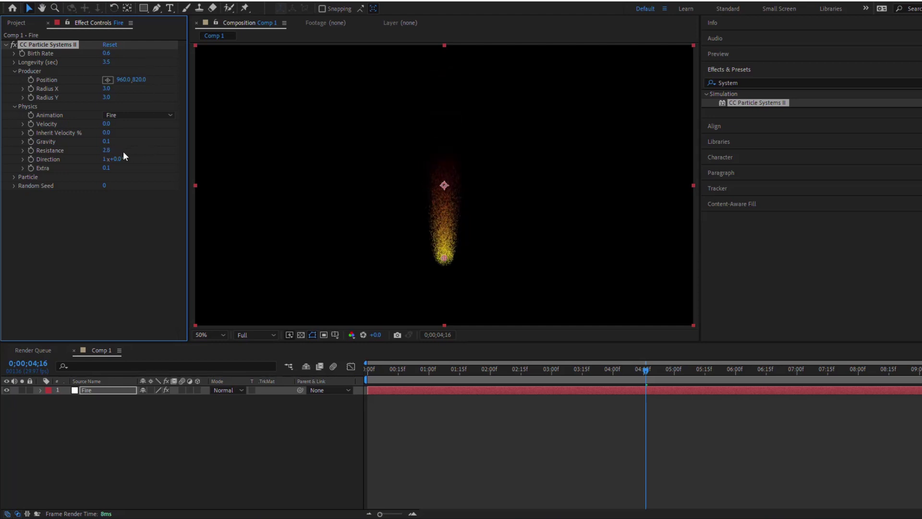
# Step: Make the particles Cubes with Death Size 0 and Birth Size 0.20
pyautogui.click(14, 176)
pyautogui.click(121, 187)
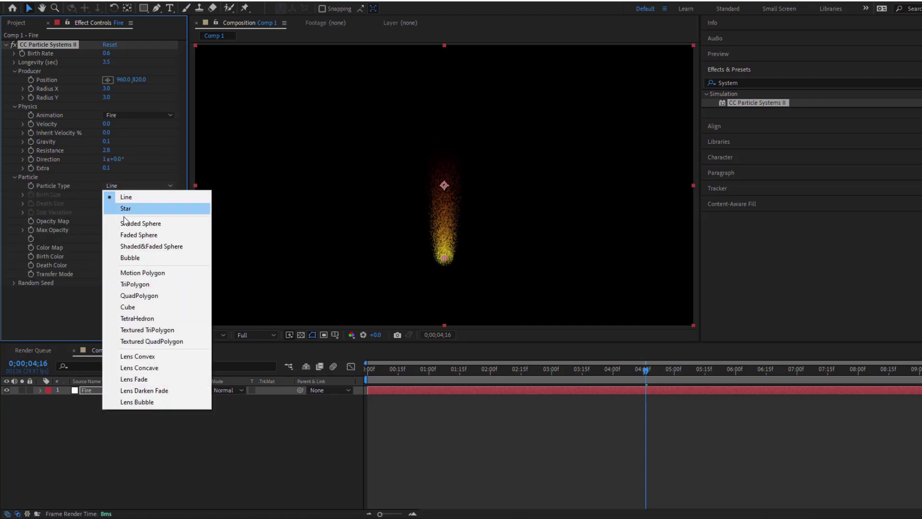
pyautogui.click(136, 307)
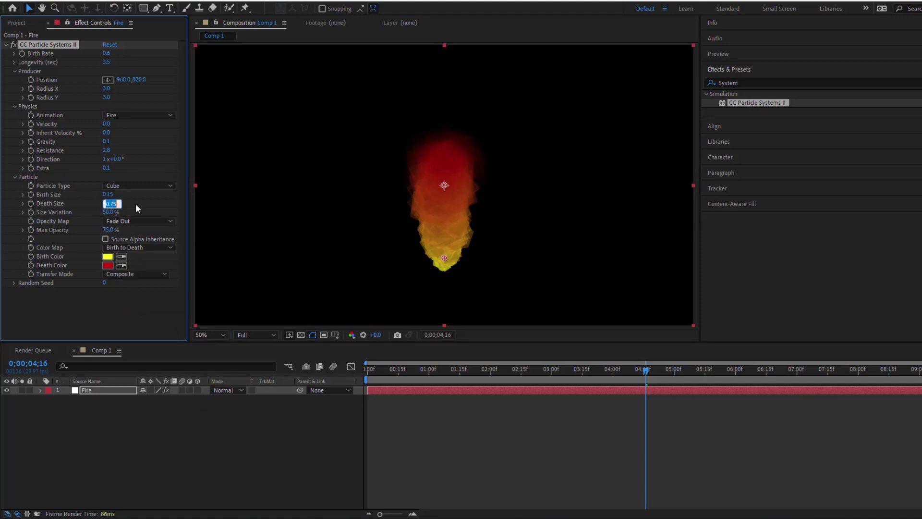
pyautogui.write('00')
pyautogui.press('Return')
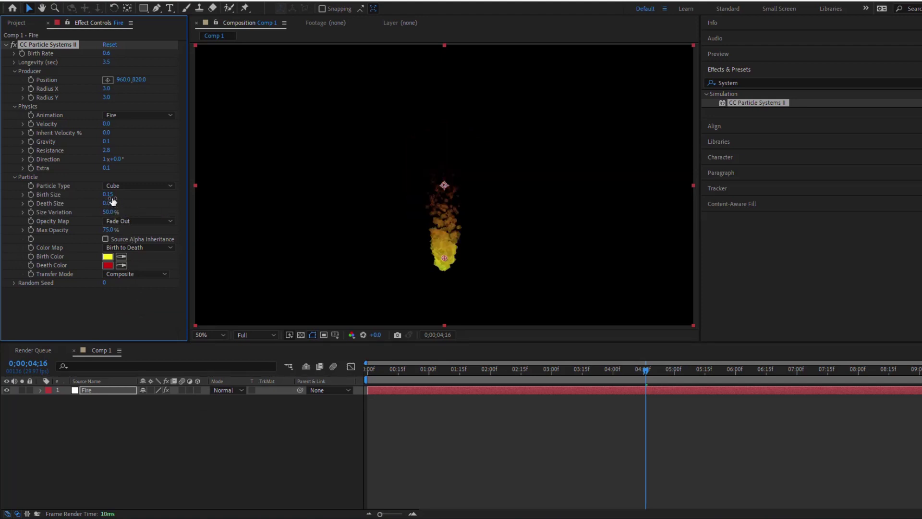
pyautogui.click(110, 194)
pyautogui.write('0.2')
pyautogui.press('Return')
# Step: Set Size Variation to 100% and Opacity Map to Fade In and Out, then preview from the start
pyautogui.moveTo(108, 212); pyautogui.dragTo(145, 211)
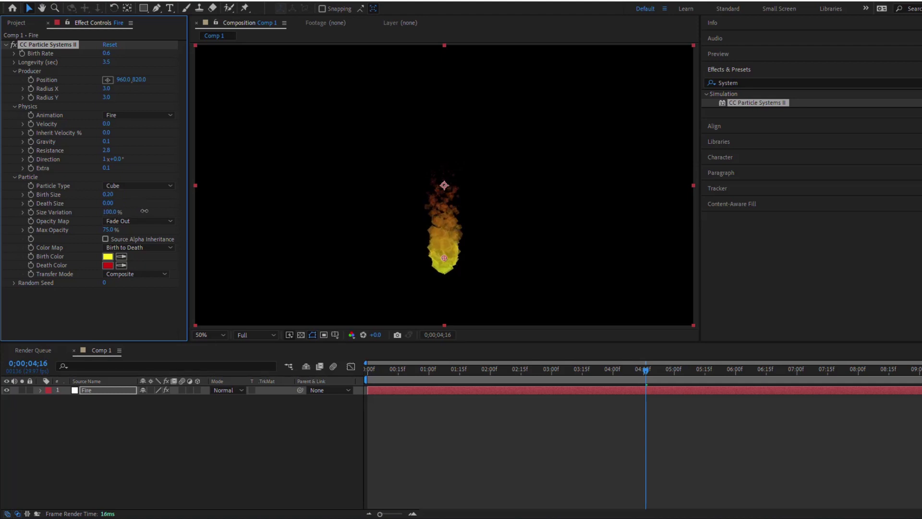
pyautogui.click(139, 224)
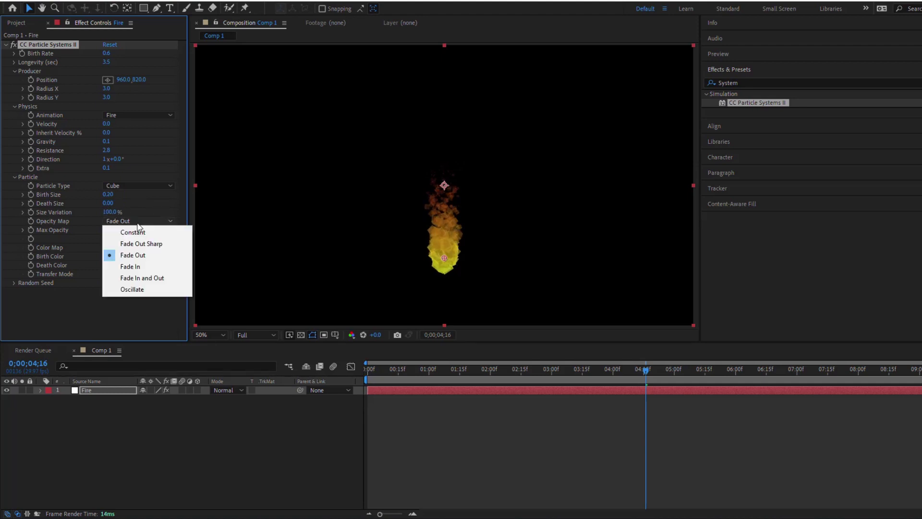
pyautogui.click(138, 278)
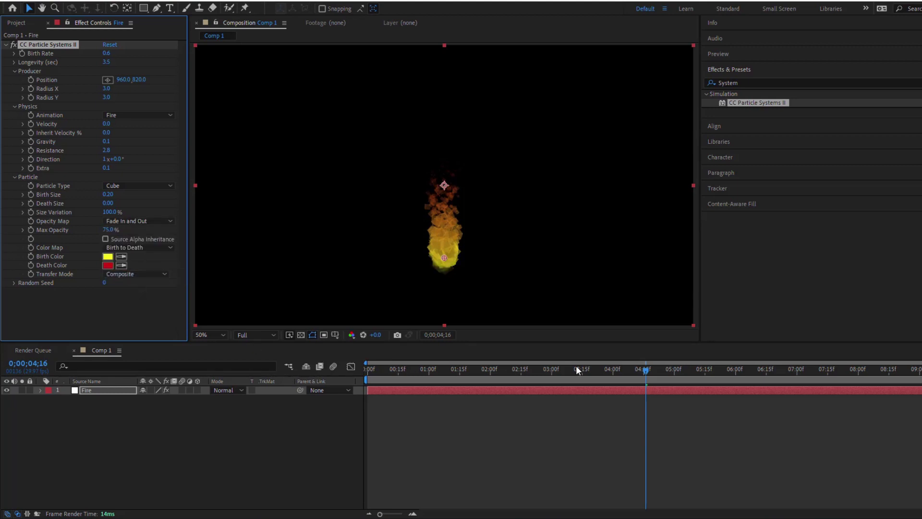
pyautogui.moveTo(646, 370); pyautogui.dragTo(368, 369)
pyautogui.press('space')
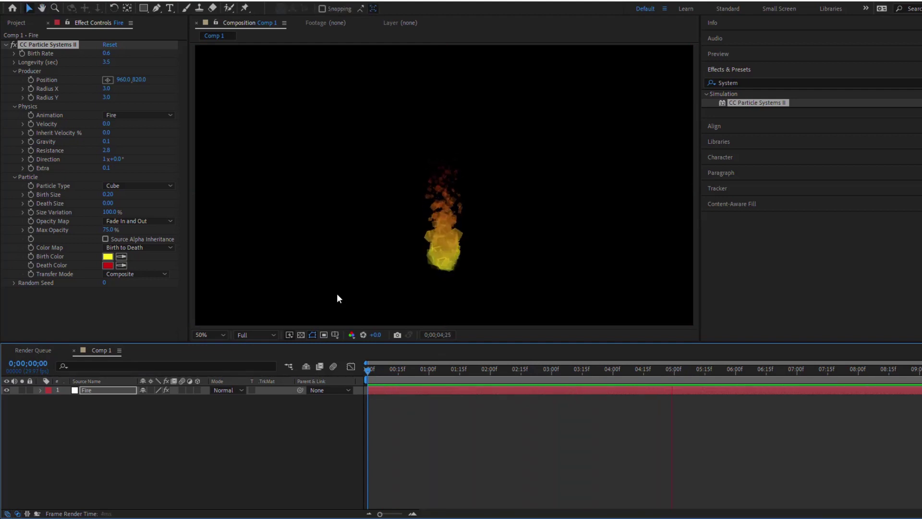
pyautogui.press('space')
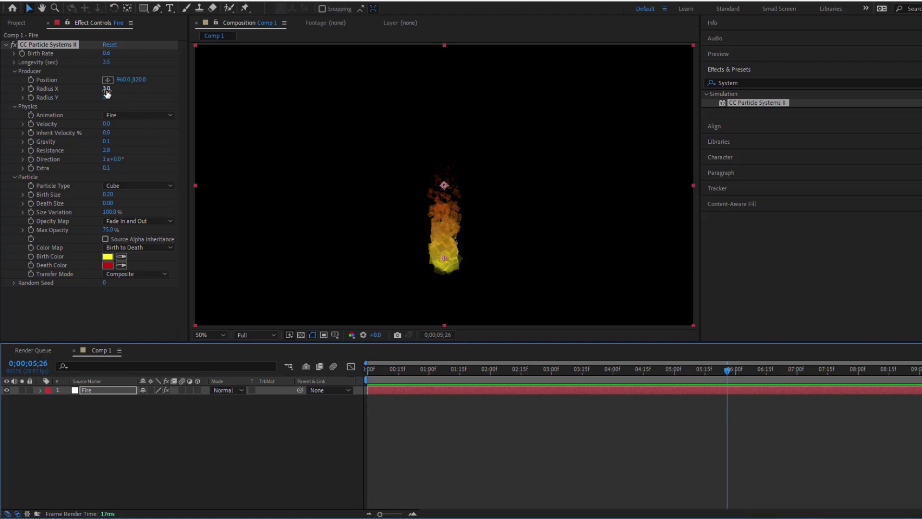
# Step: Set producer Radius X and Radius Y to 5.0, preview, and park the playhead at 0;00;05;02
pyautogui.click(106, 88)
pyautogui.write('5')
pyautogui.press('Return')
pyautogui.write('5')
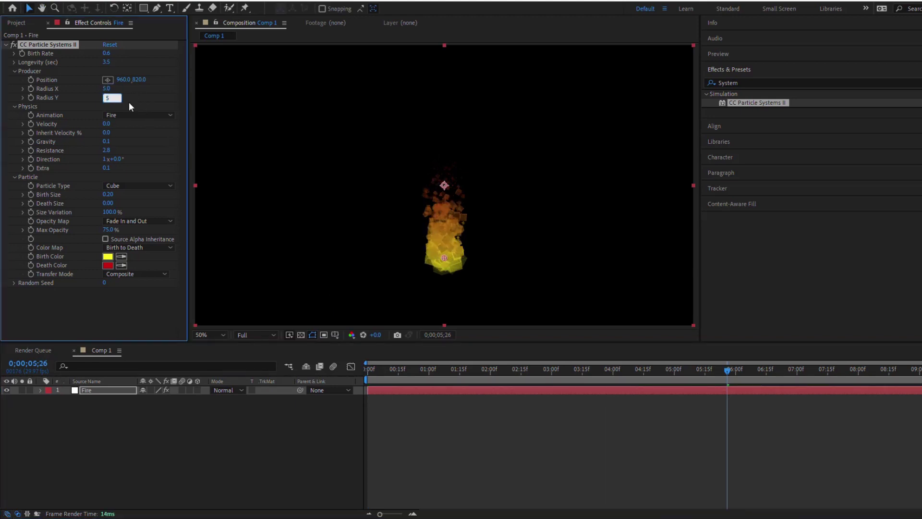
pyautogui.press('Return')
pyautogui.press('space')
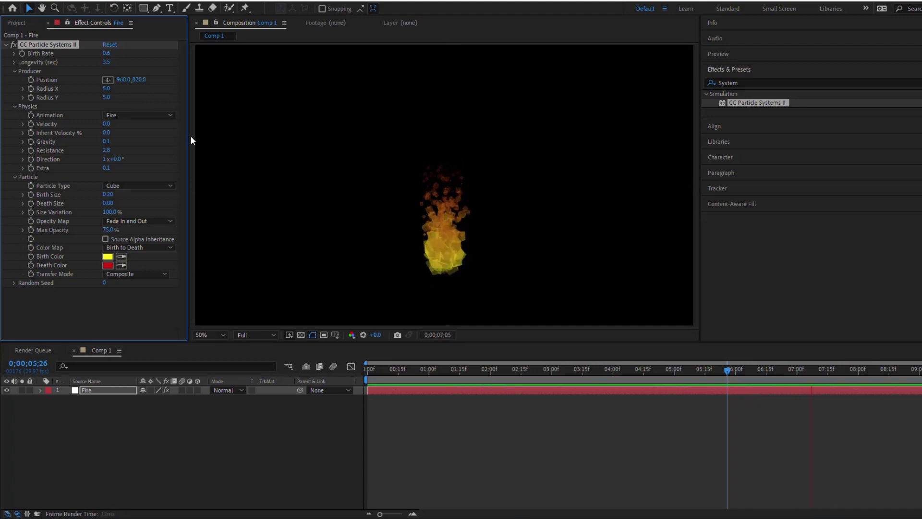
pyautogui.press('space')
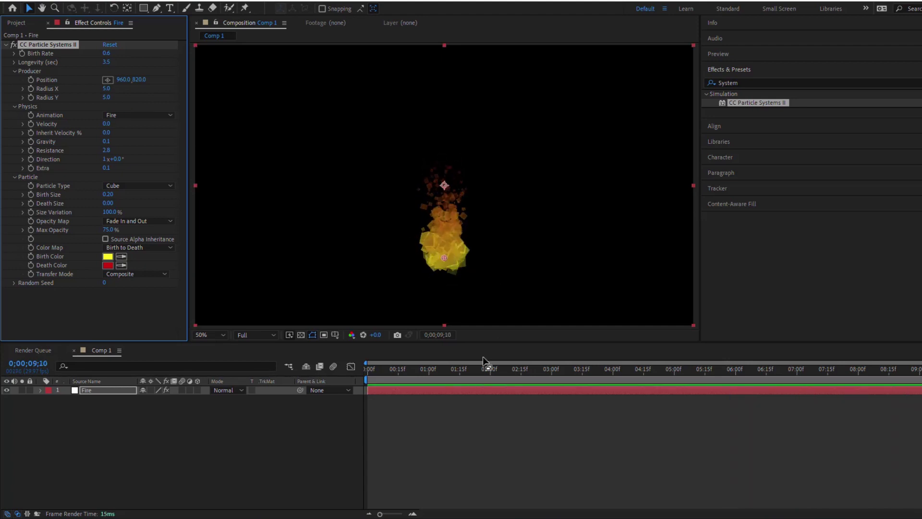
pyautogui.click(678, 368)
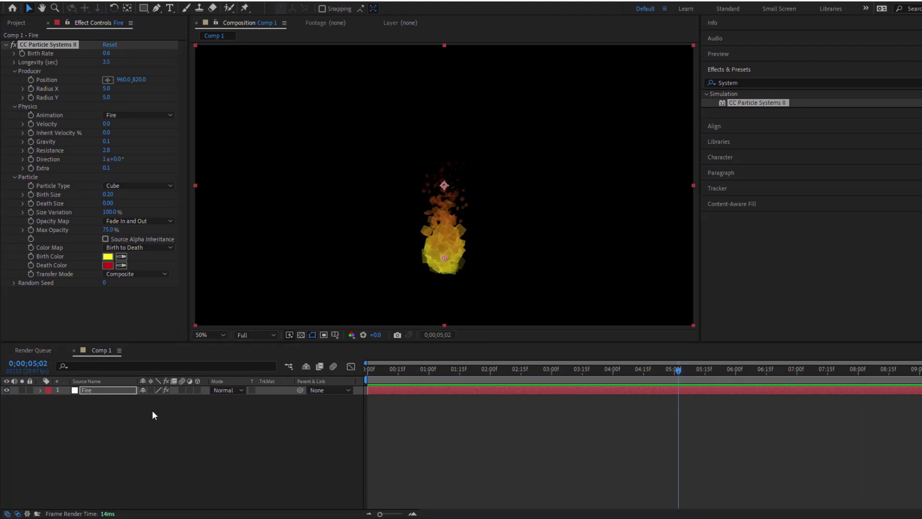
# Step: Add a new adjustment layer above the Fire layer
pyautogui.rightClick(153, 412)
pyautogui.moveTo(206, 286)
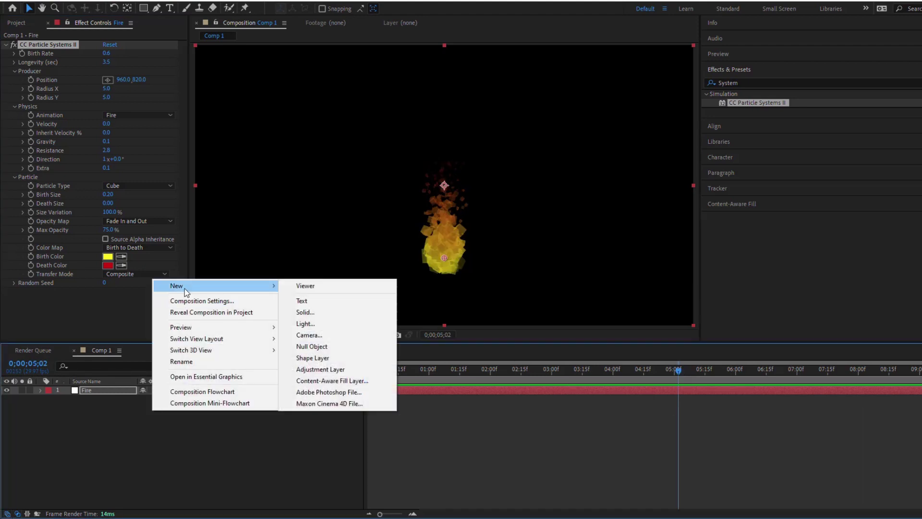
pyautogui.click(309, 371)
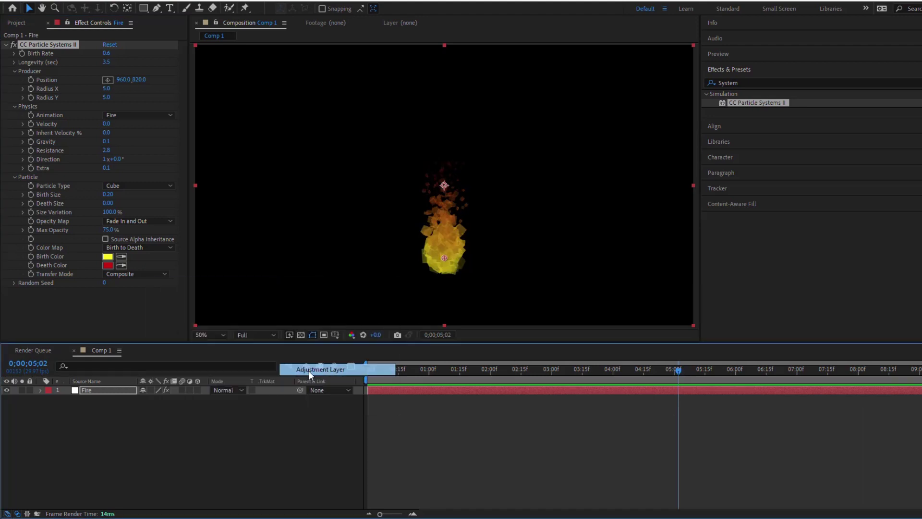
# Step: Apply Sharpen to the adjustment layer with Sharpen Amount 100
pyautogui.click(743, 83)
pyautogui.write('Sha')
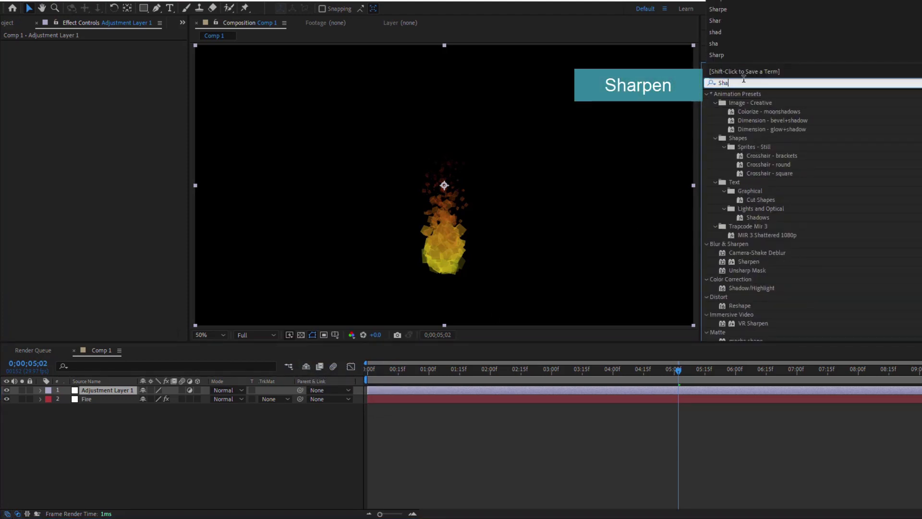
pyautogui.write('rpen')
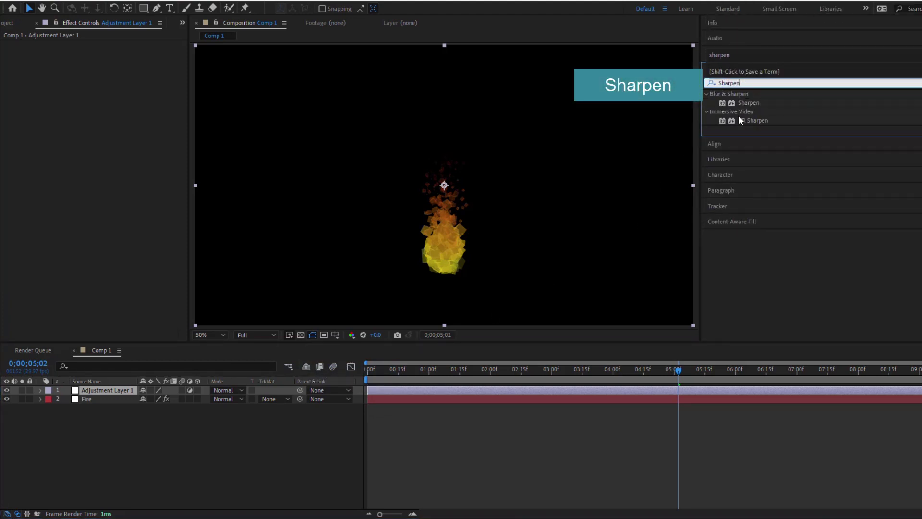
pyautogui.moveTo(741, 102); pyautogui.dragTo(122, 390)
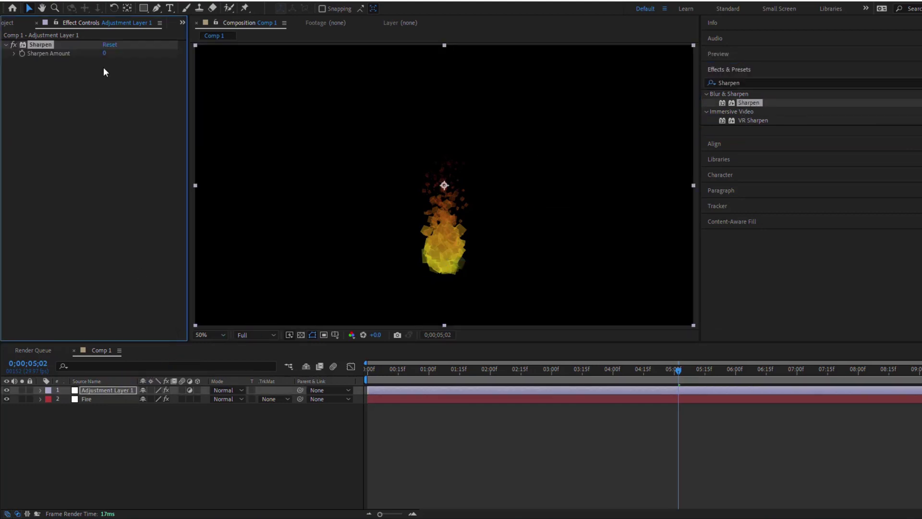
pyautogui.write('10')
pyautogui.press('Return')
# Step: Add Glow to the adjustment layer with Glow Radius 3.0, then search the effects for Blur
pyautogui.click(747, 83)
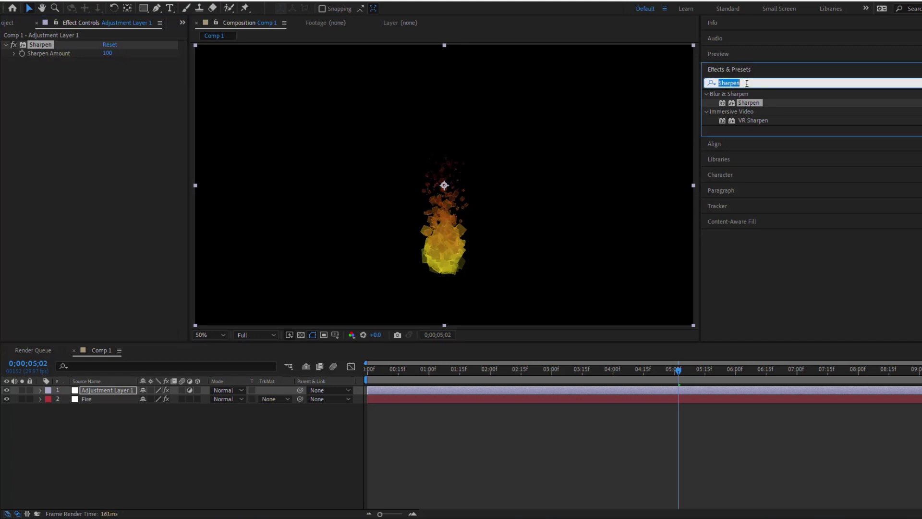
pyautogui.write('Glow')
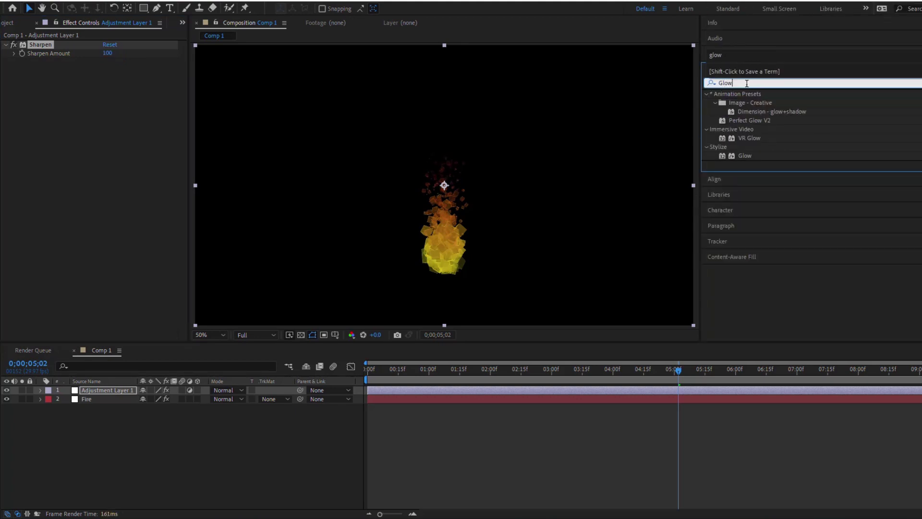
pyautogui.moveTo(744, 156); pyautogui.dragTo(131, 171)
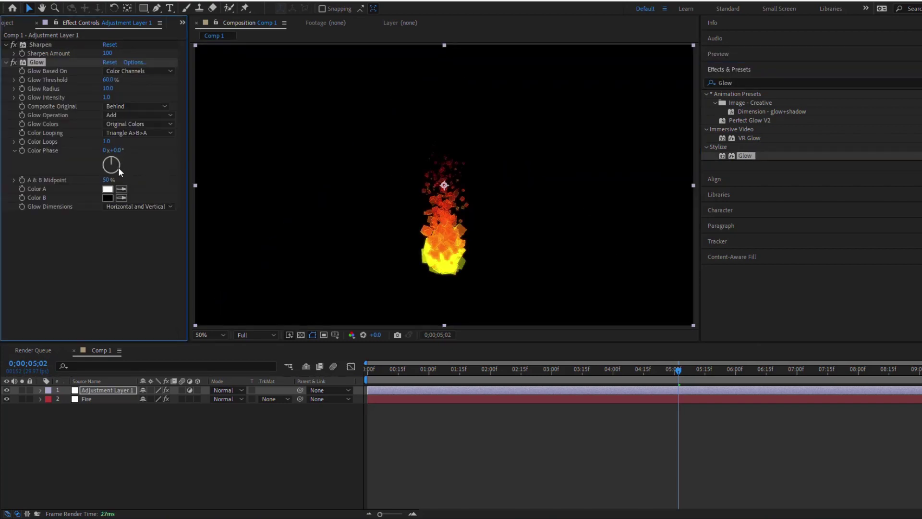
pyautogui.click(108, 89)
pyautogui.write('3')
pyautogui.press('Return')
pyautogui.click(741, 83)
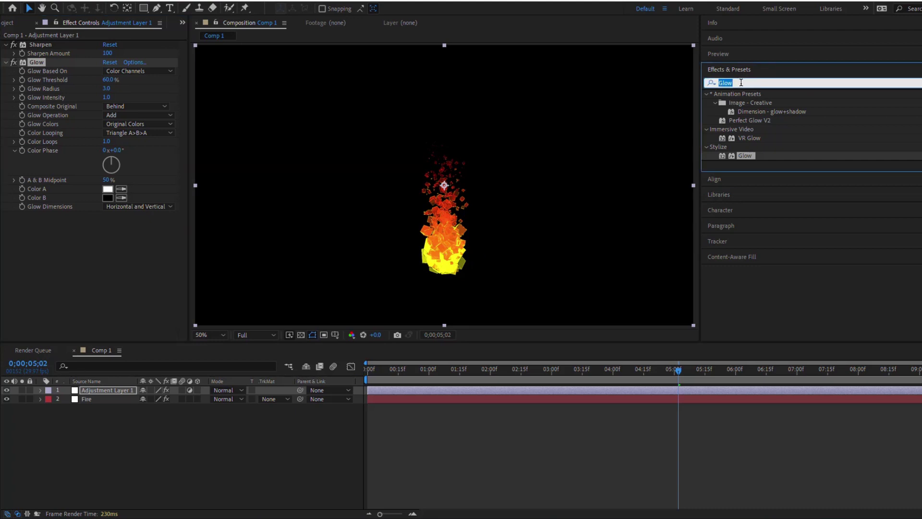
pyautogui.write('Blur')
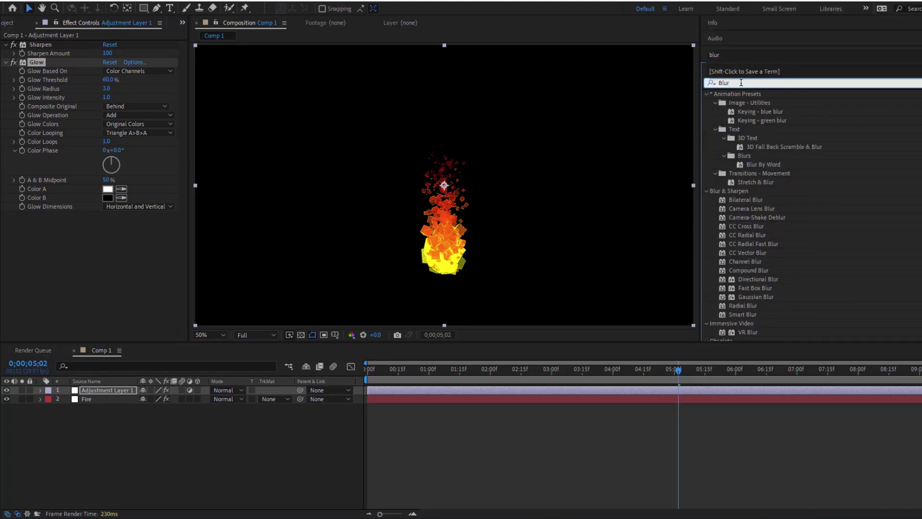
# Step: Add CC Vector Blur above Glow with Type Perpendicular and Amount 20.0
pyautogui.moveTo(747, 254); pyautogui.dragTo(128, 389)
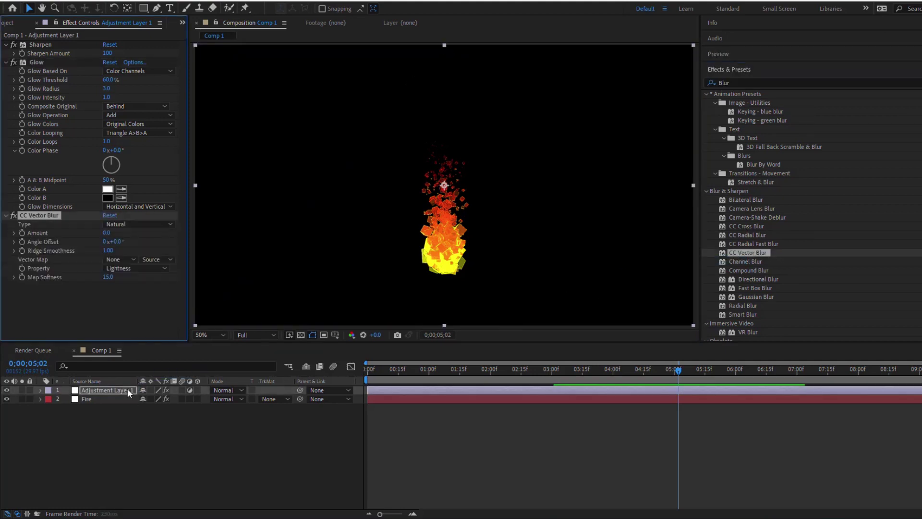
pyautogui.moveTo(53, 217); pyautogui.dragTo(60, 60)
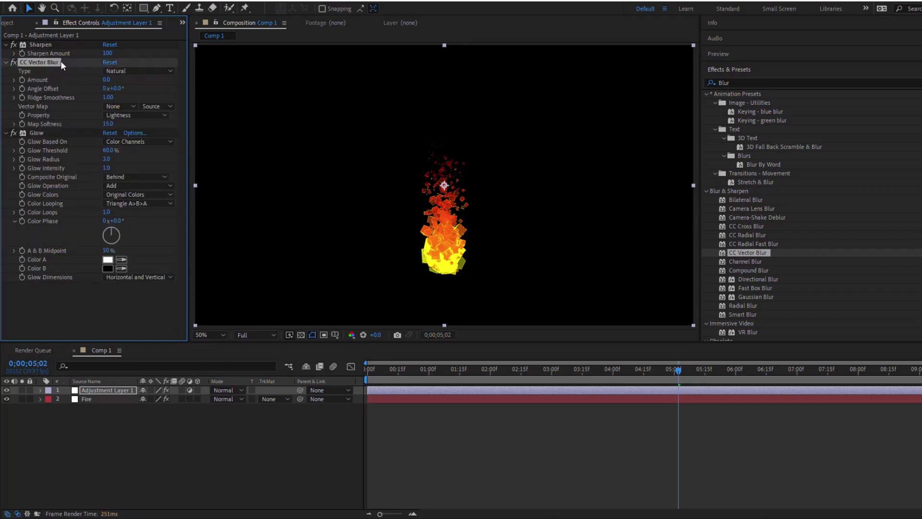
pyautogui.click(124, 71)
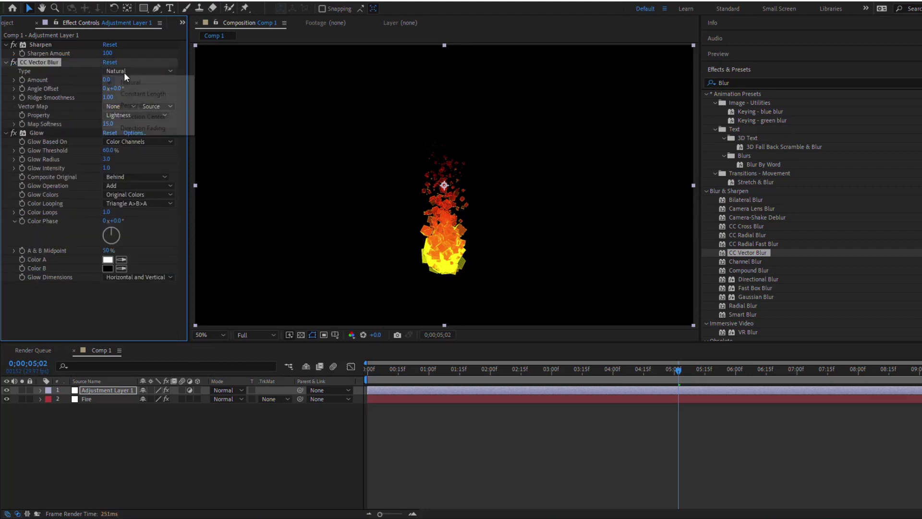
pyautogui.click(124, 103)
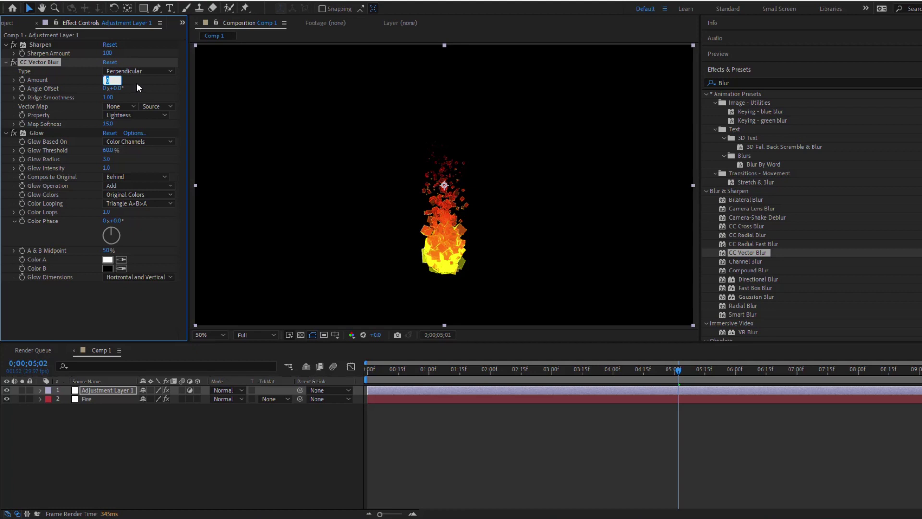
pyautogui.write('0')
pyautogui.press('Return')
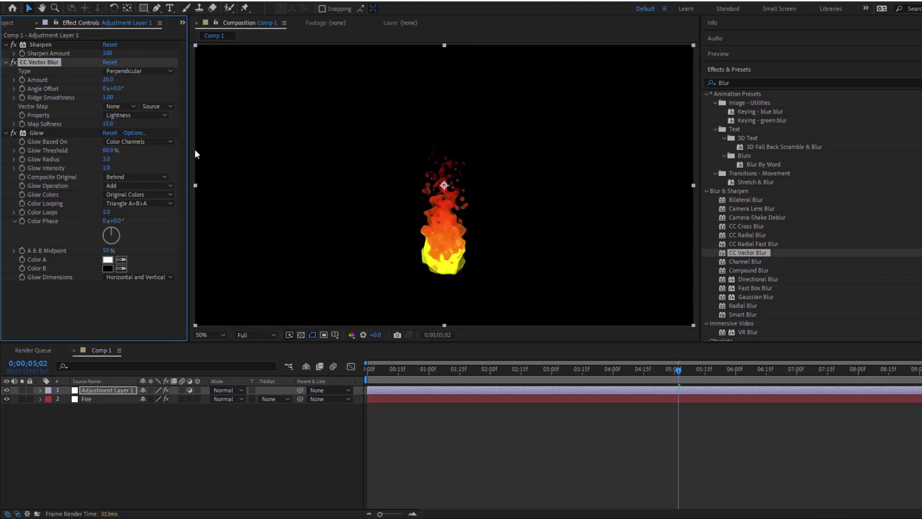
# Step: Preview the blurred flame from 0;00;03;14, then move the playhead to about six seconds
pyautogui.moveTo(677, 372); pyautogui.dragTo(580, 379)
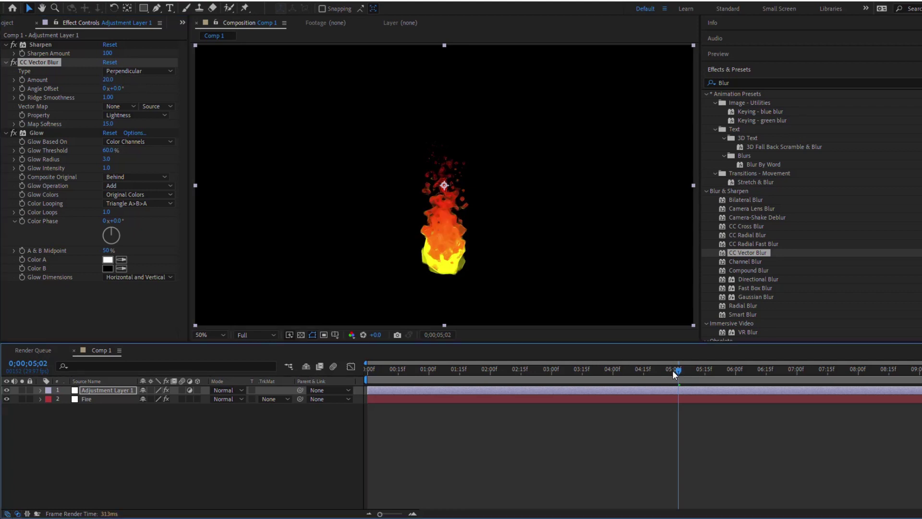
pyautogui.press('space')
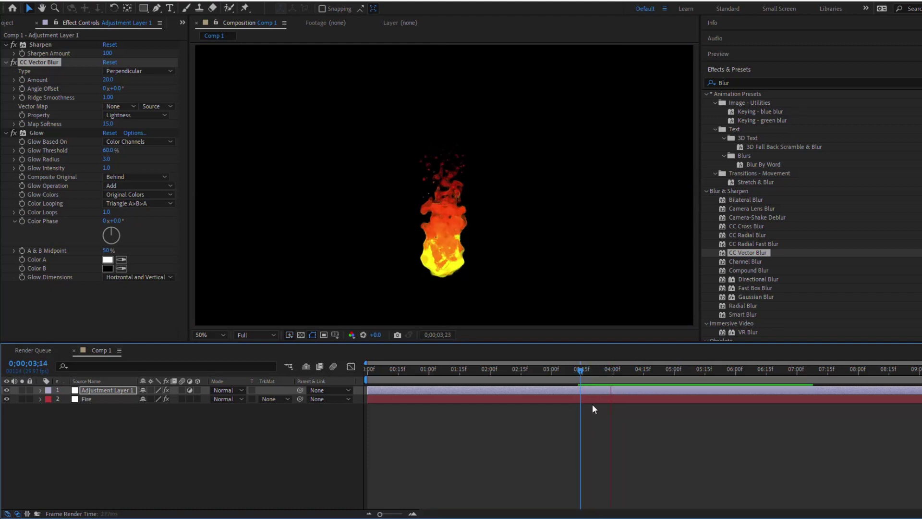
pyautogui.press('space')
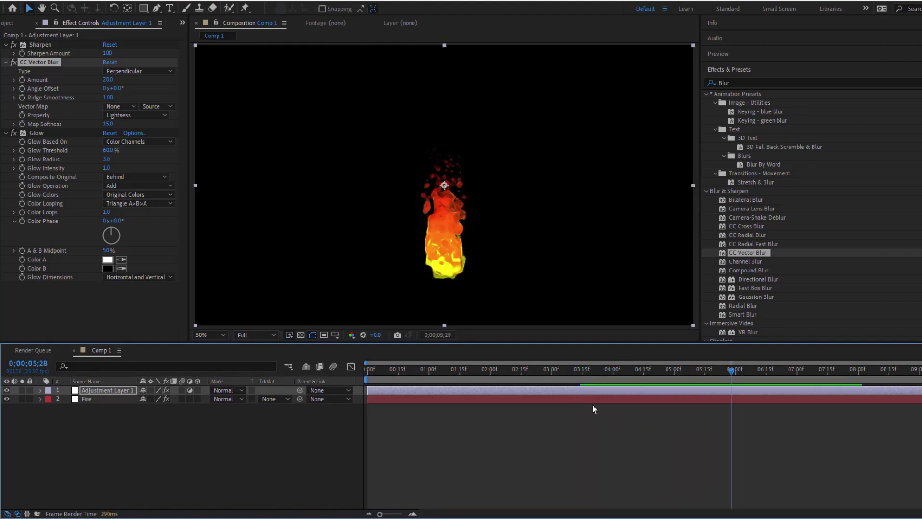
pyautogui.moveTo(730, 371)
pyautogui.mouseDown()
pyautogui.moveTo(826, 374)
pyautogui.moveTo(735, 387)
pyautogui.mouseUp()
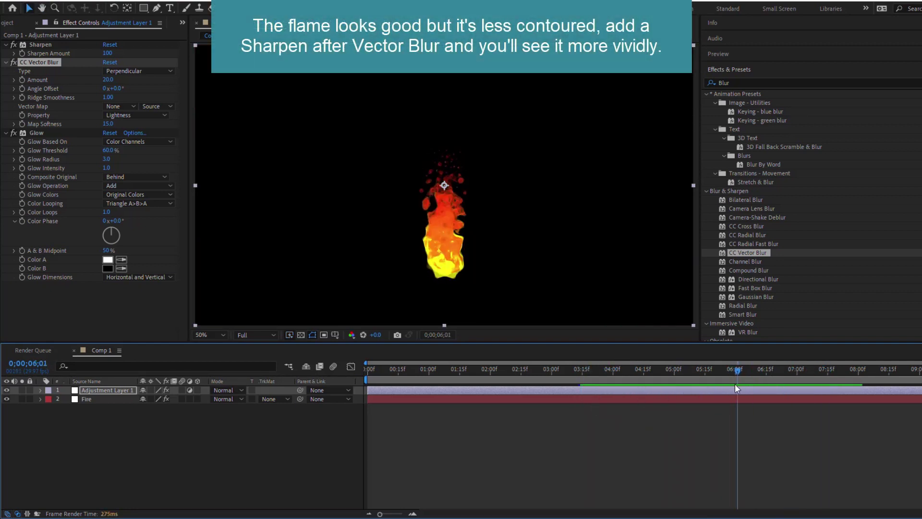
# Step: Duplicate Sharpen as Sharpen 2 between CC Vector Blur and Glow, then play the flame from 0
pyautogui.click(45, 45)
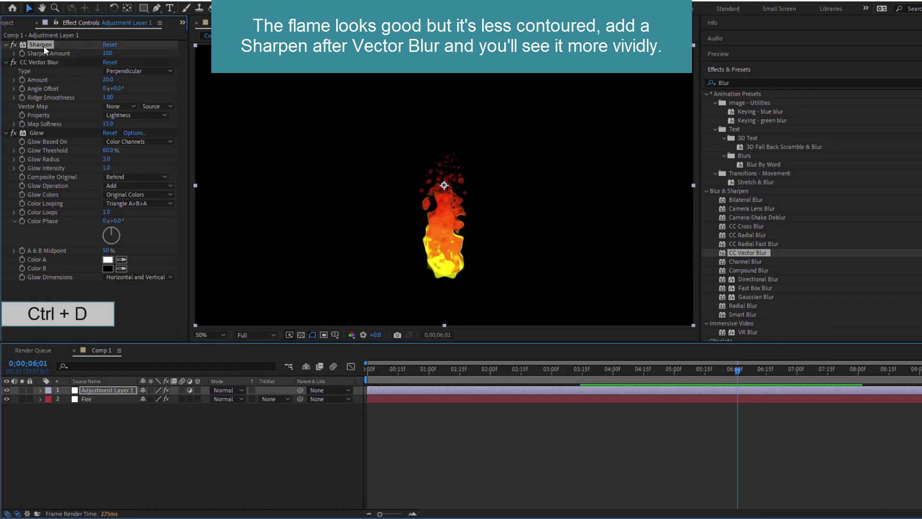
pyautogui.hotkey('ctrl', 'd')
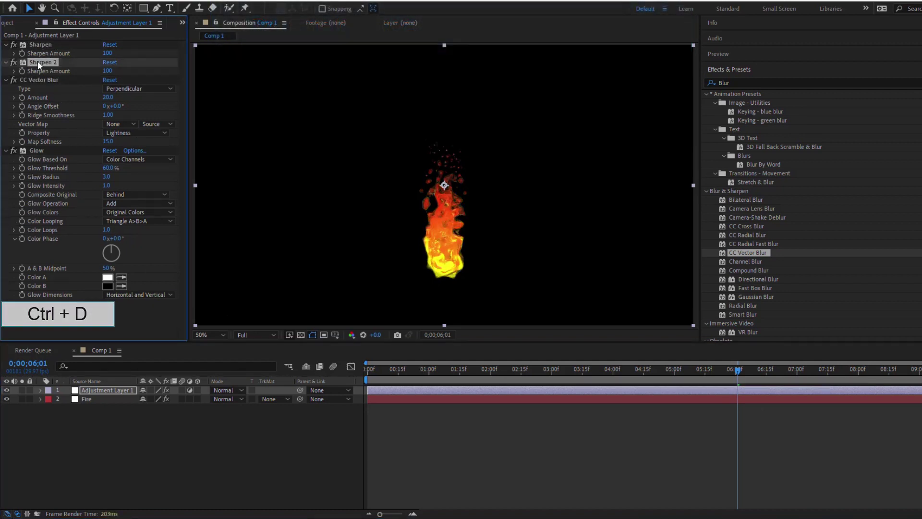
pyautogui.moveTo(37, 62); pyautogui.dragTo(41, 140)
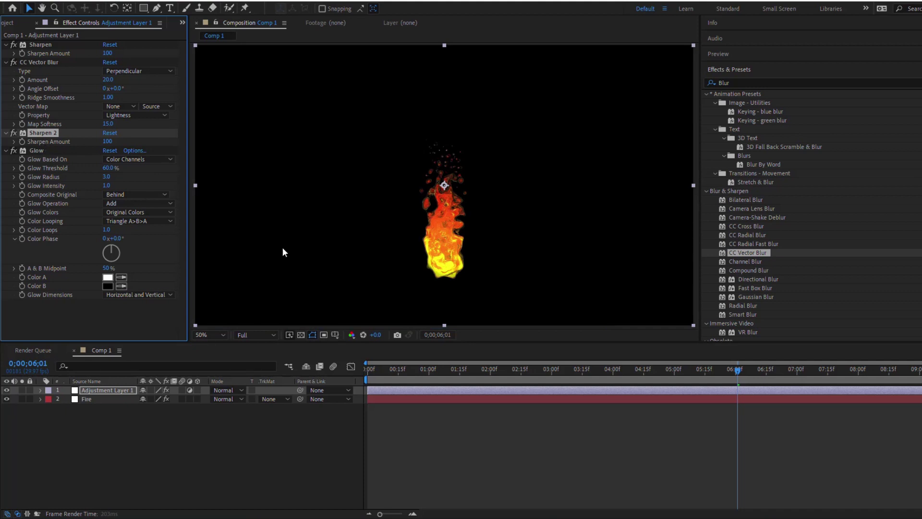
pyautogui.moveTo(737, 373); pyautogui.dragTo(563, 368)
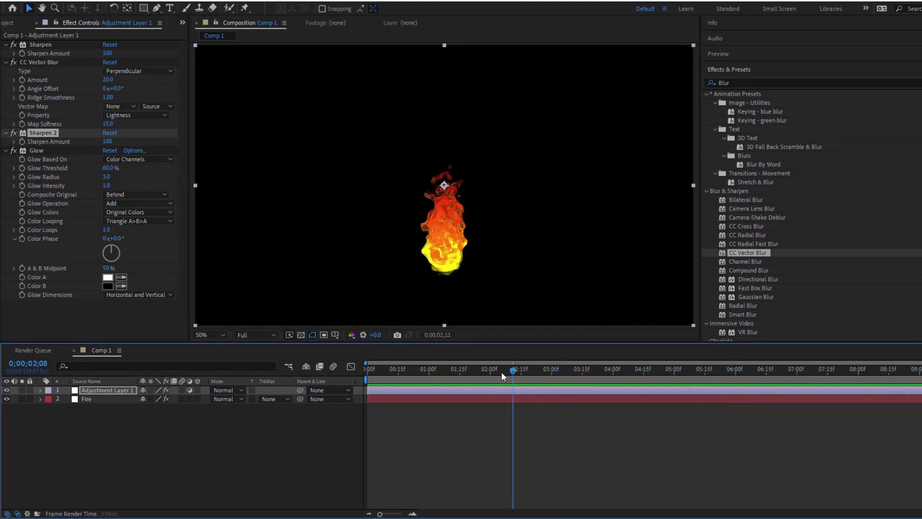
pyautogui.moveTo(566, 367); pyautogui.dragTo(366, 387)
pyautogui.press('space')
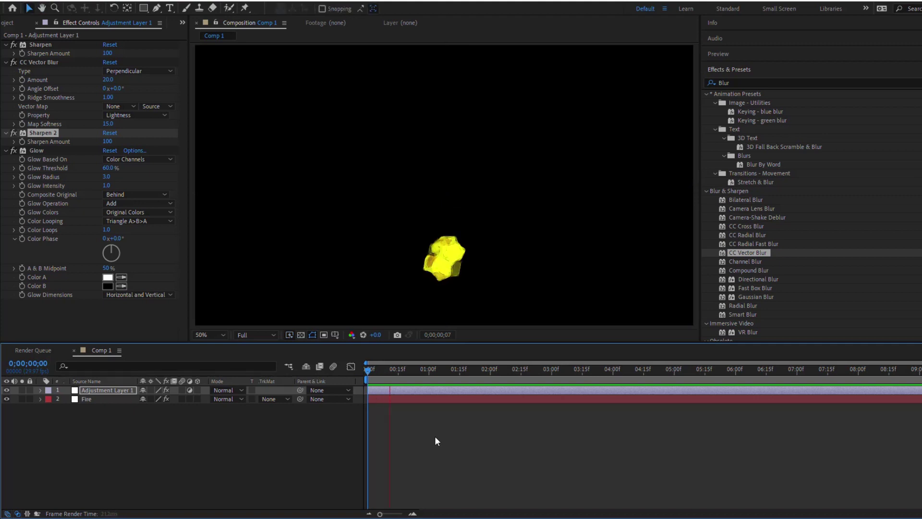